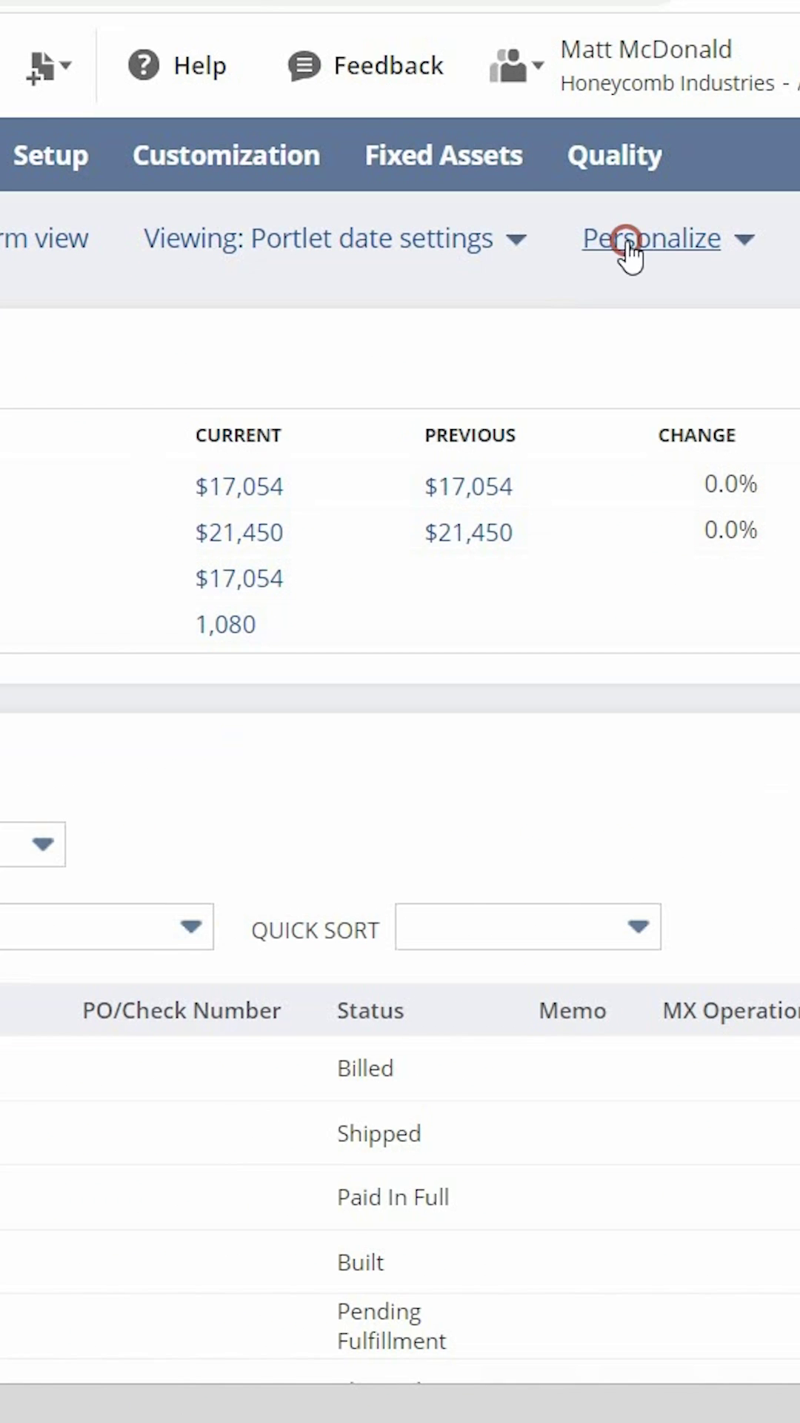
# Add a Links portlet to Abbott's Restaurant's dashboard, then switch the record to form view
pyautogui.click(627, 249)
pyautogui.click(454, 483)
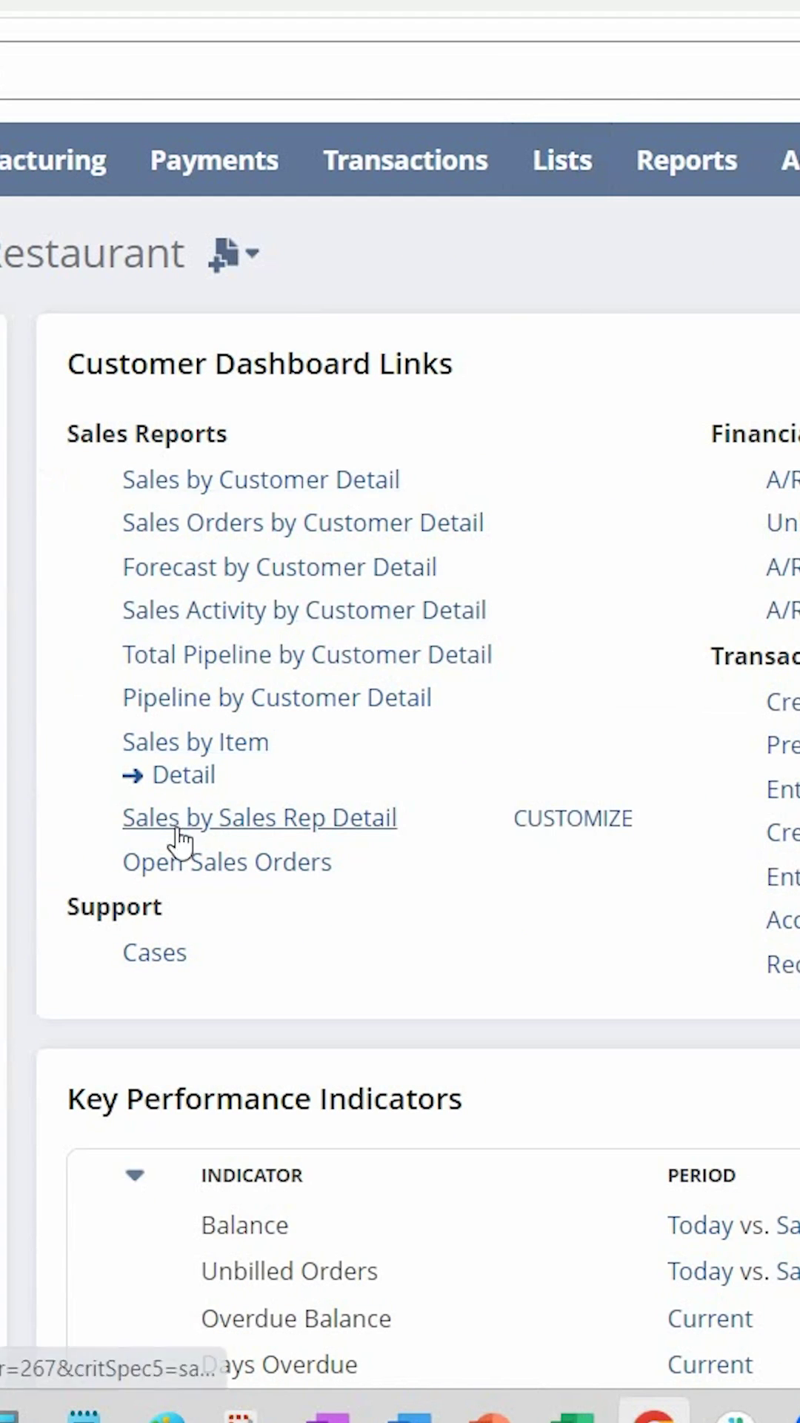
pyautogui.moveTo(12, 668)
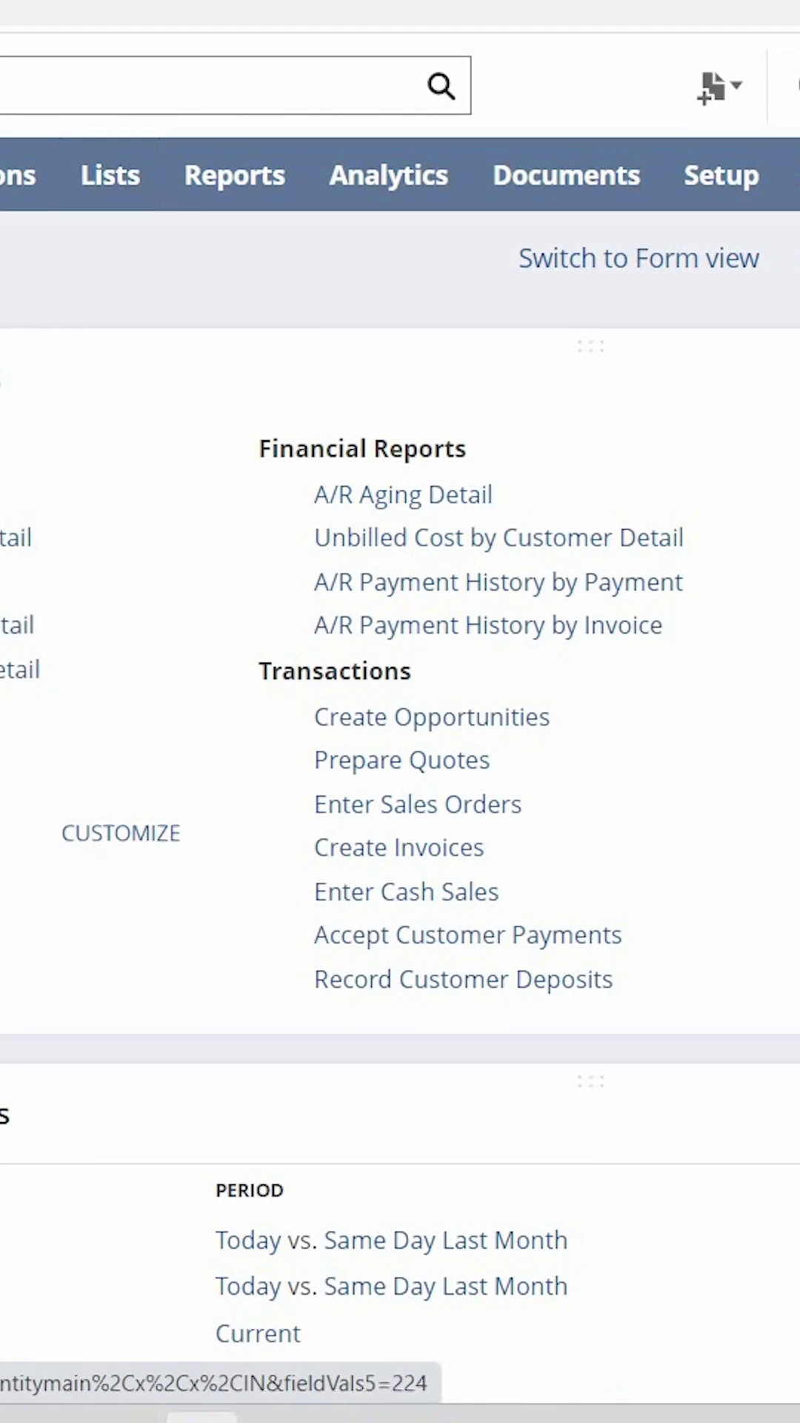
pyautogui.click(604, 262)
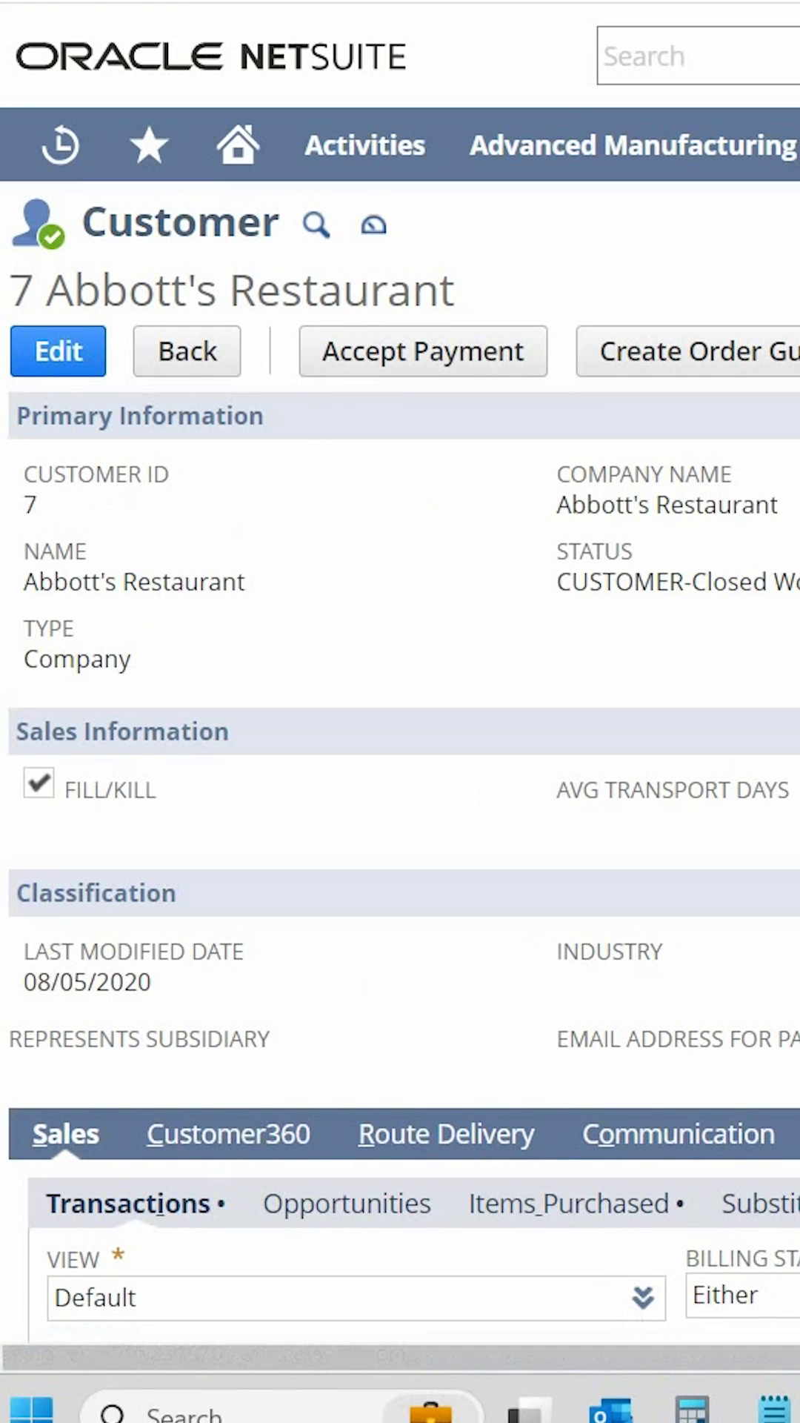
pyautogui.moveTo(237, 144)
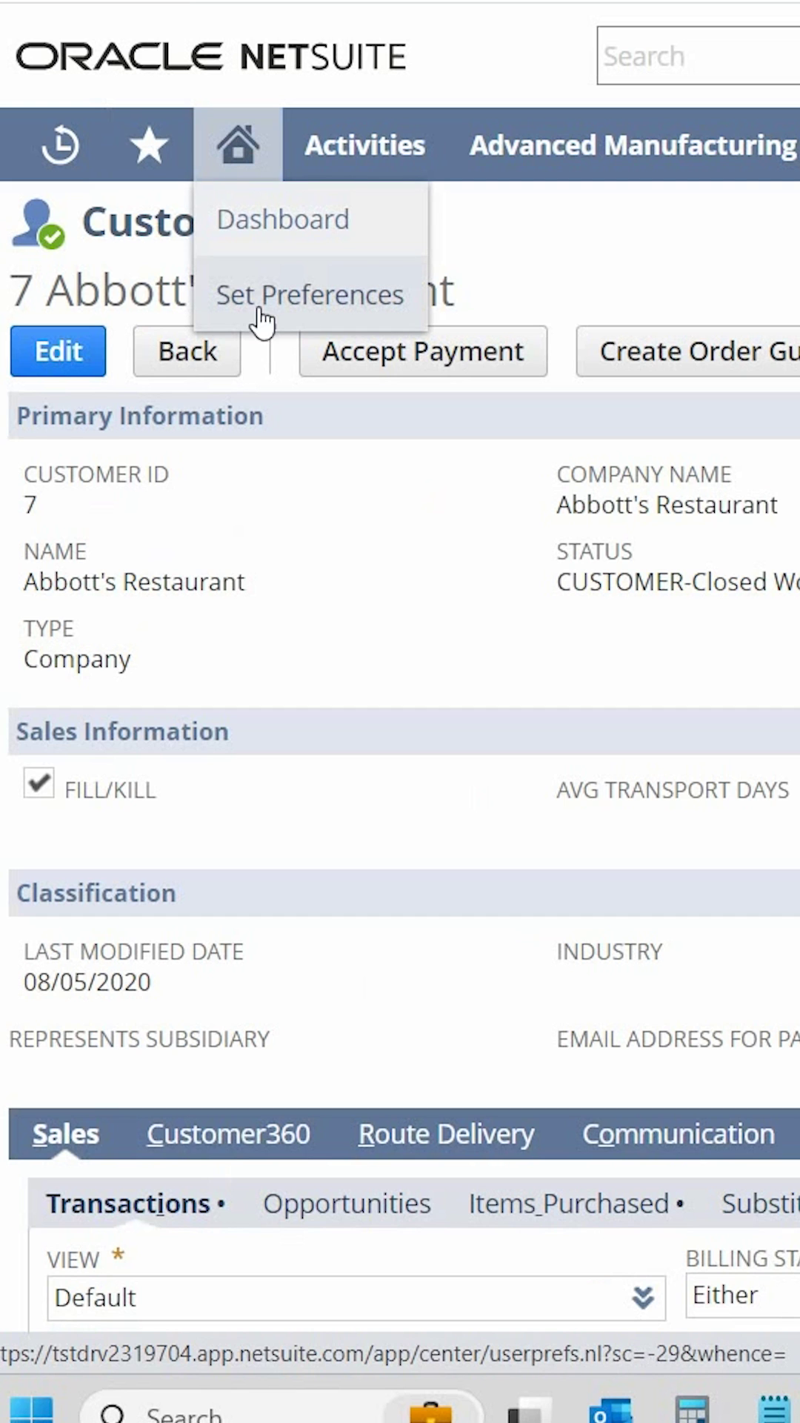
# Enable 'Set customer dashboard as default view on customer record' under Appearance preferences and save
pyautogui.click(260, 304)
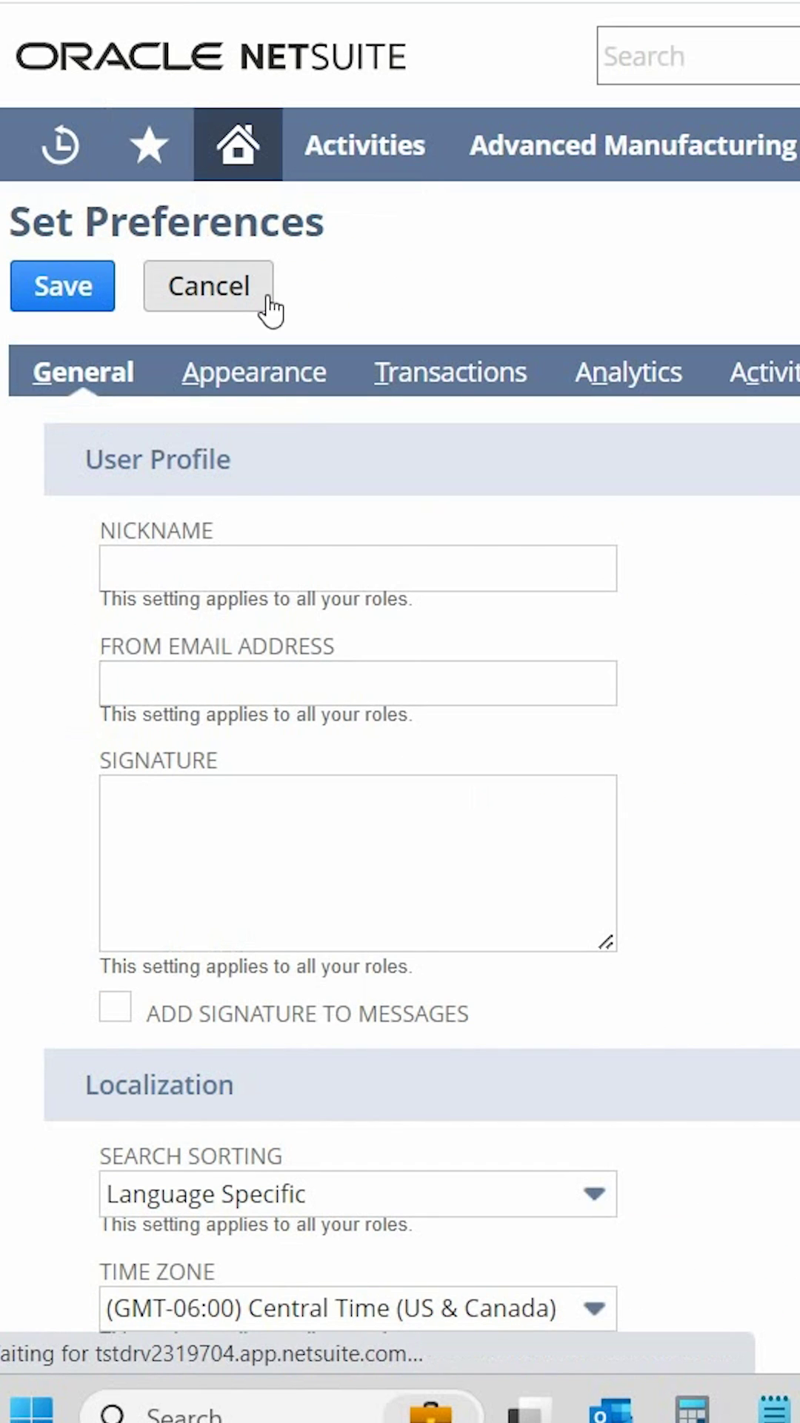
pyautogui.click(264, 384)
pyautogui.scroll(-3, 567, 710)
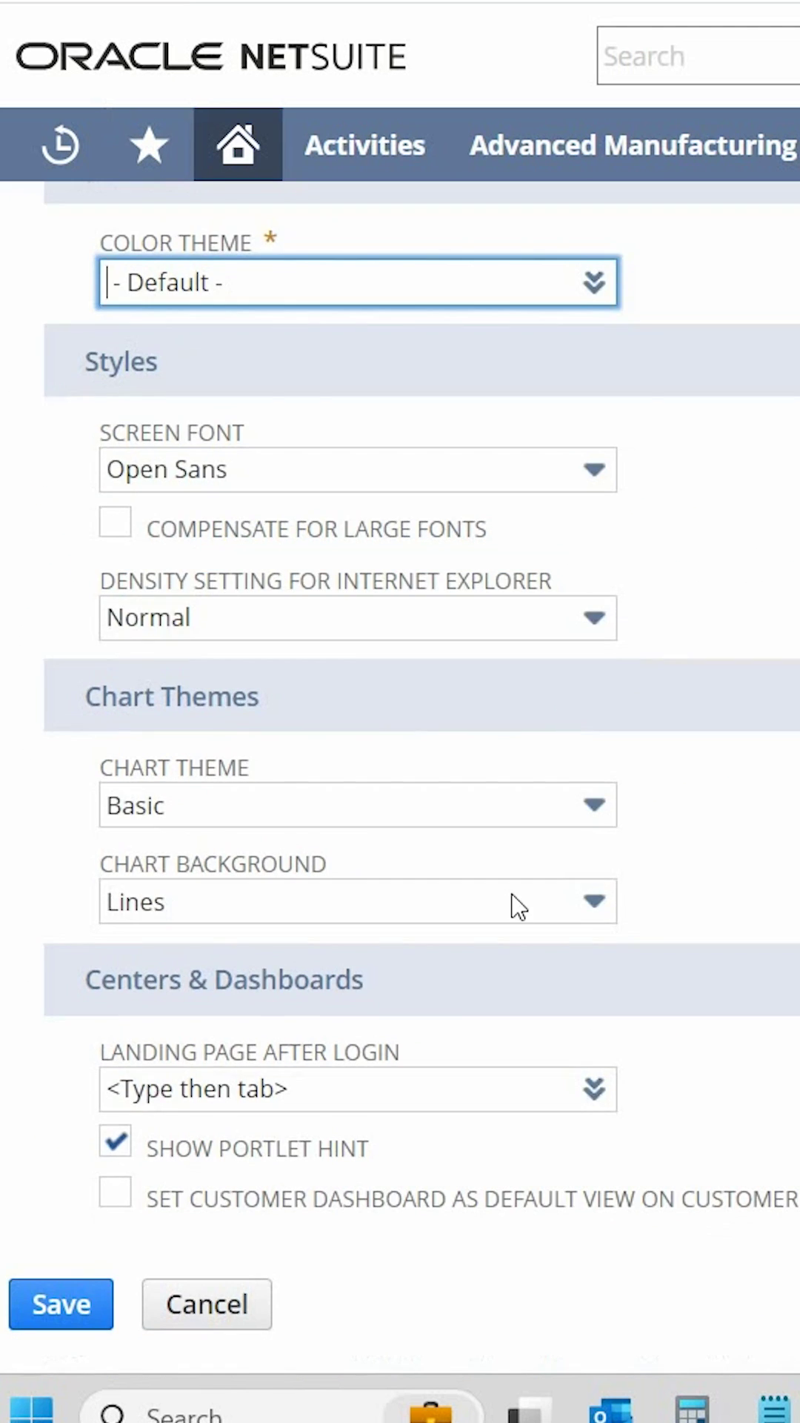
pyautogui.click(112, 1199)
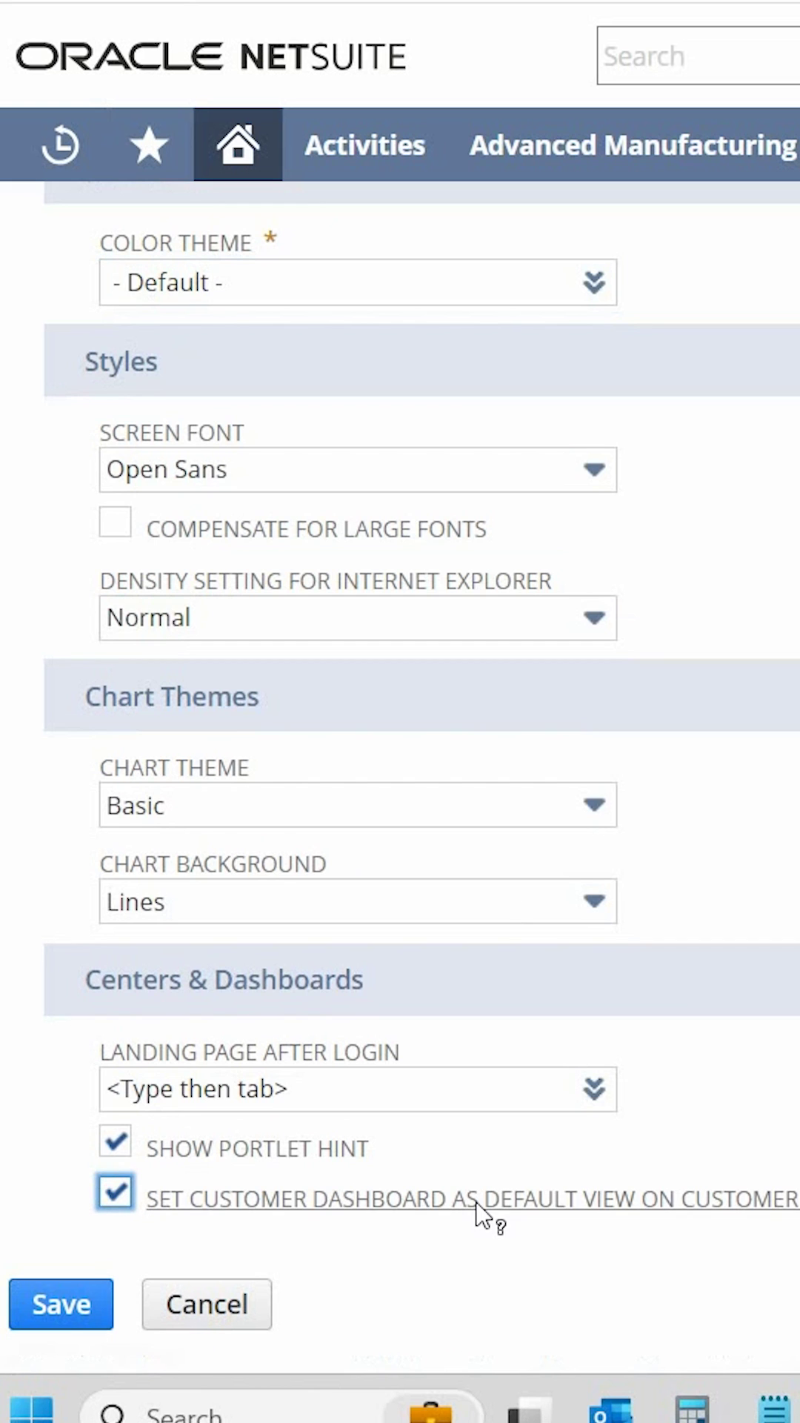
pyautogui.click(45, 1308)
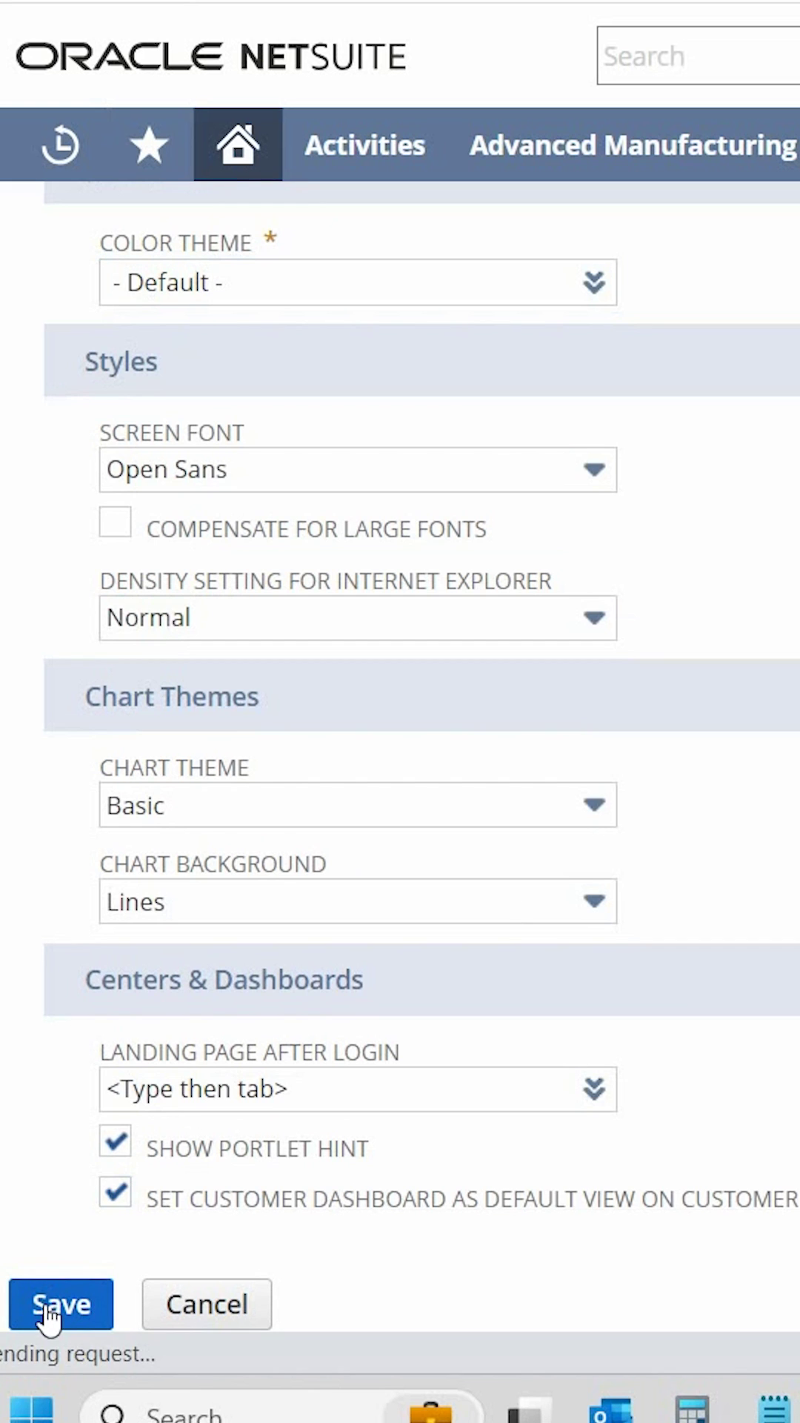